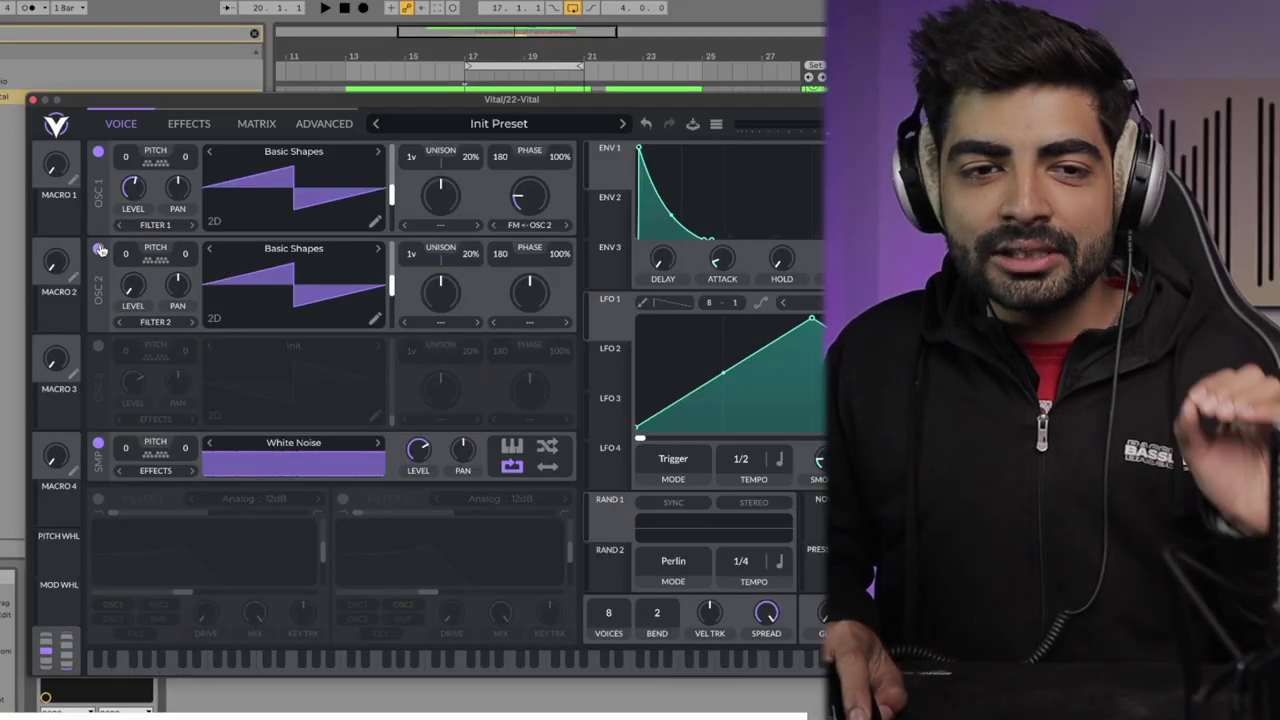
- Switch off oscillators 1 and 2 and load the River sample into the sampler
click(98, 248)
click(98, 151)
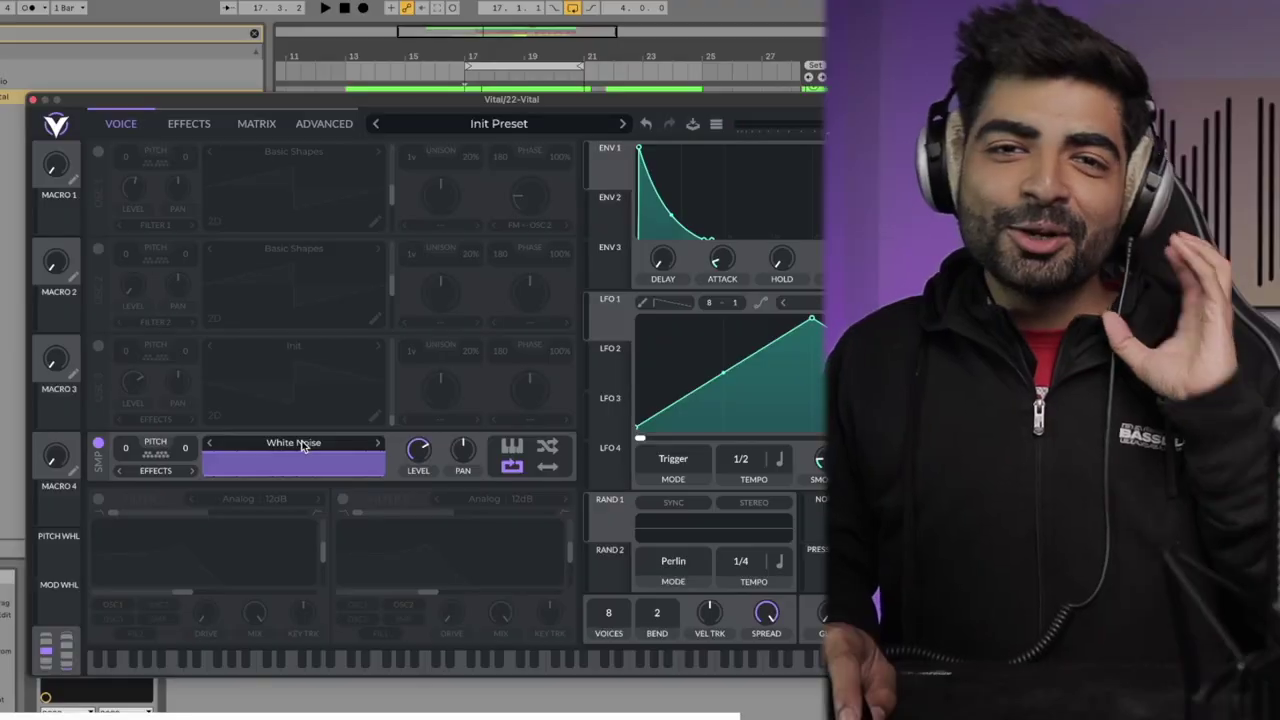
click(303, 446)
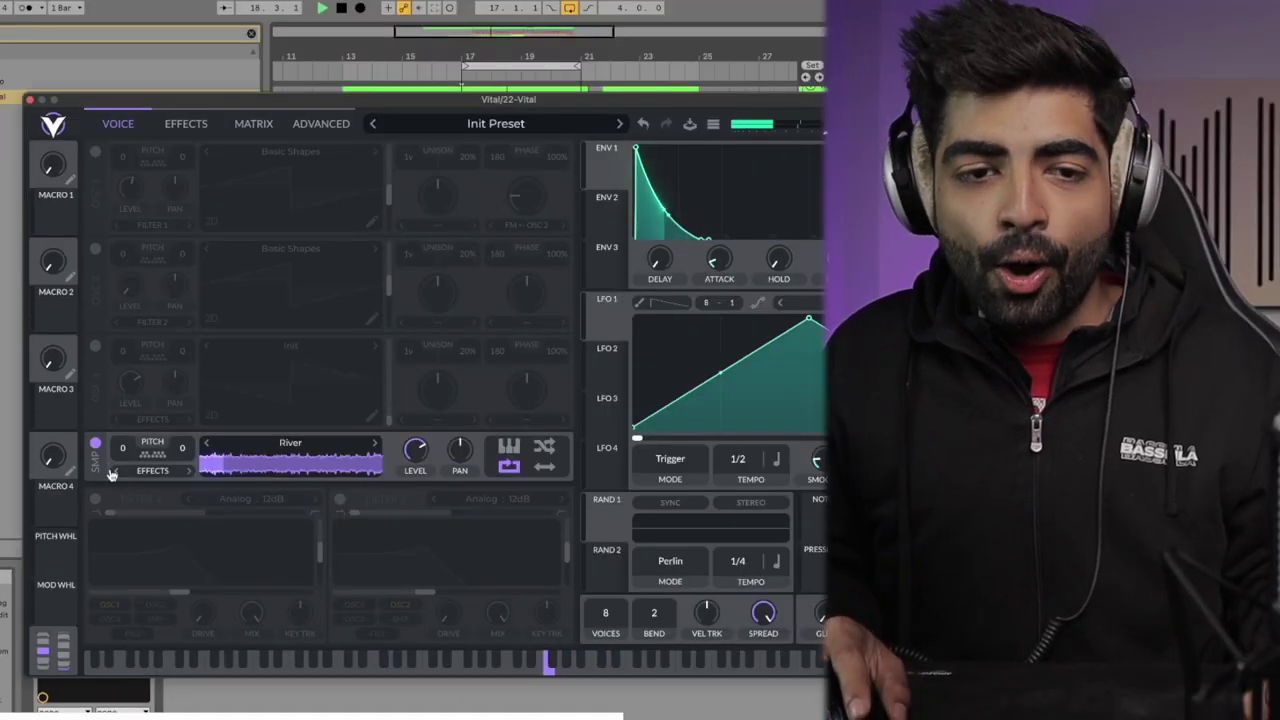
key(space)
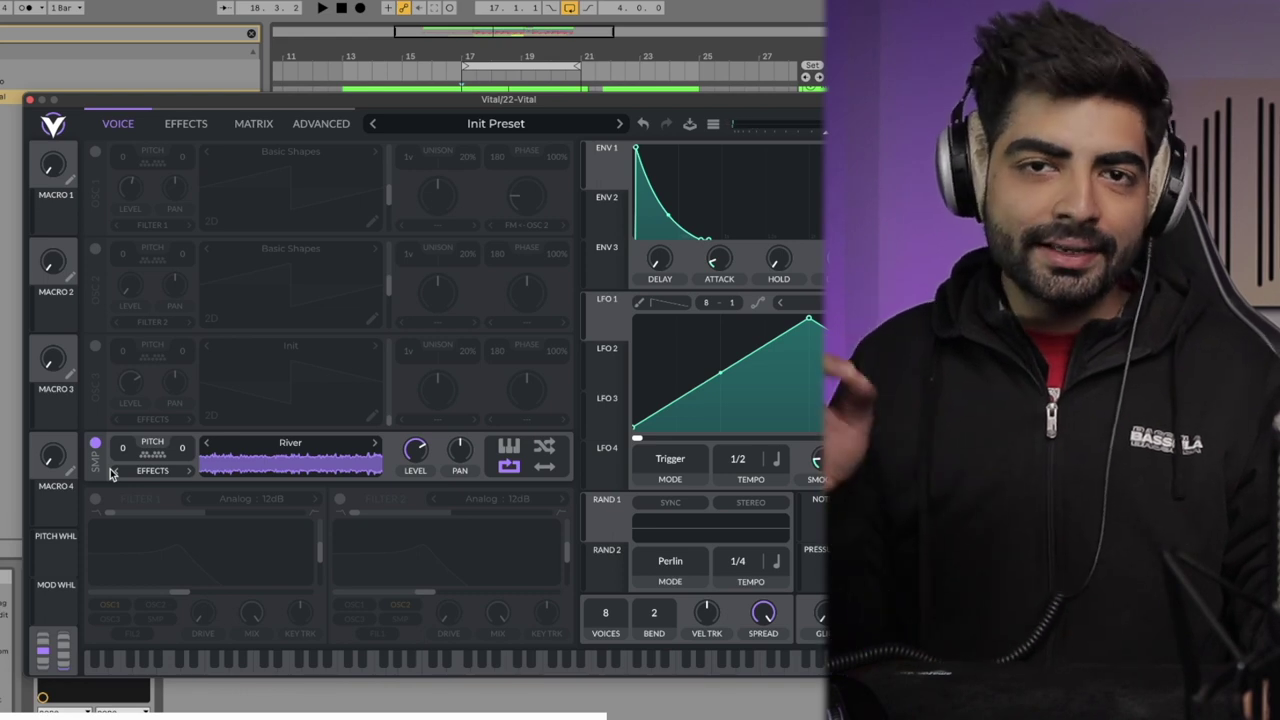
- Enable filter 2 with the sampler as its input and set its type to Comb : Low High Comb
click(338, 499)
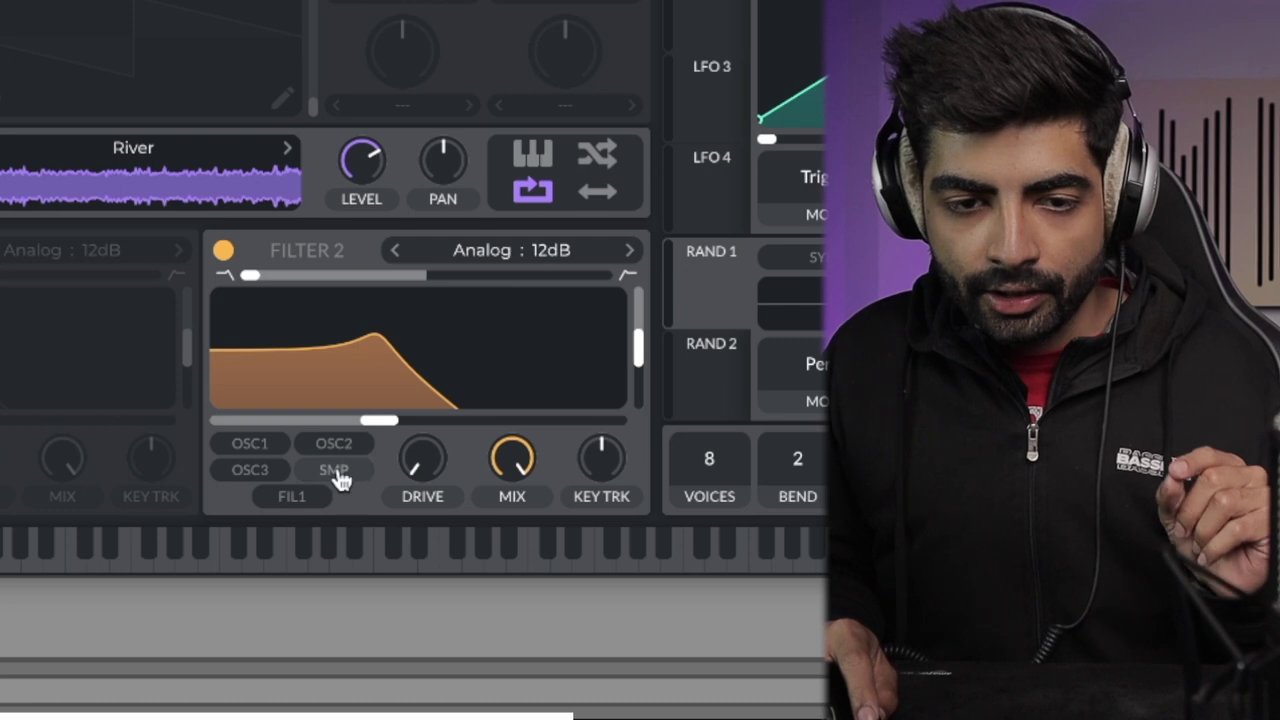
click(336, 472)
click(490, 250)
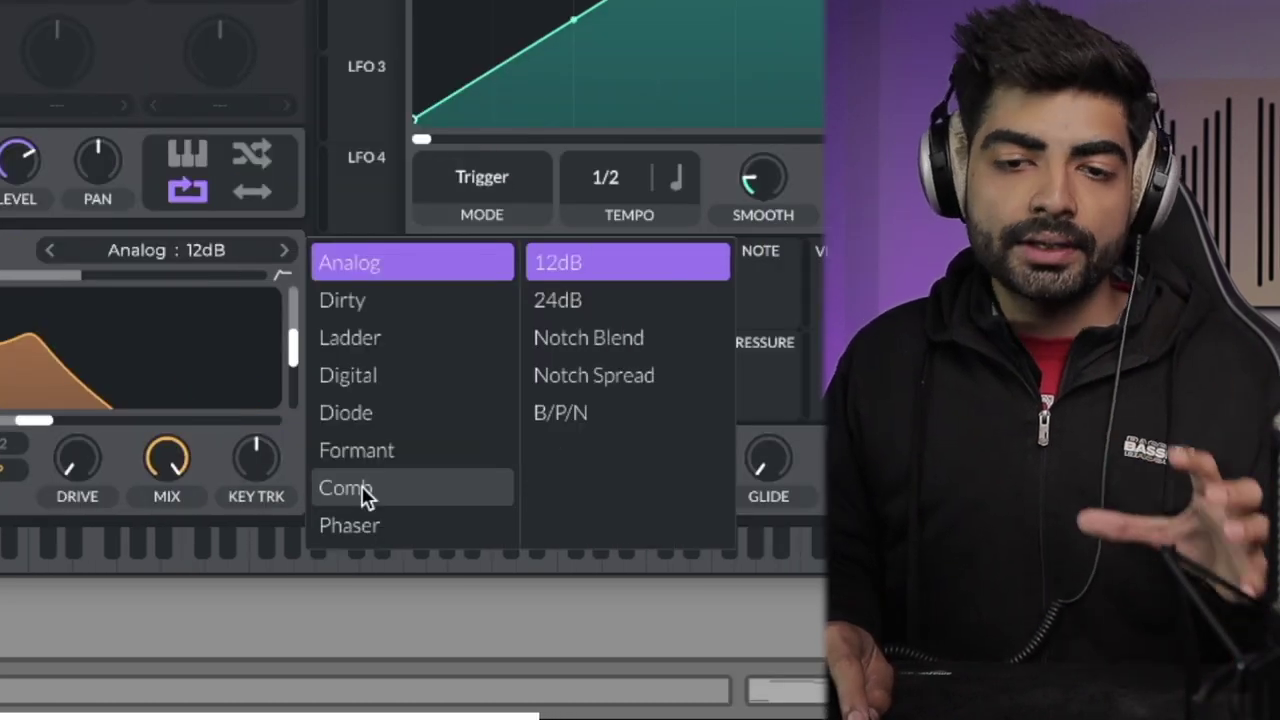
click(364, 490)
click(588, 264)
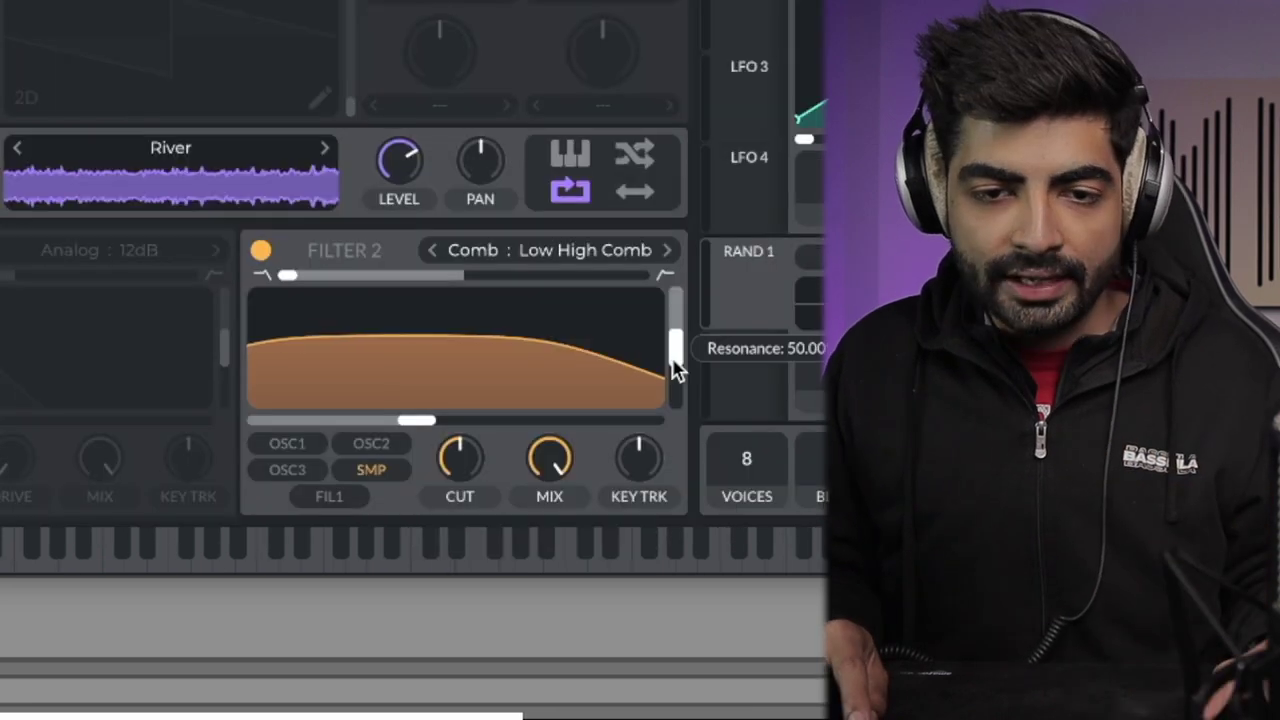
- Raise filter 2's resonance close to maximum and turn its key tracking fully up
drag(676, 338, 677, 313)
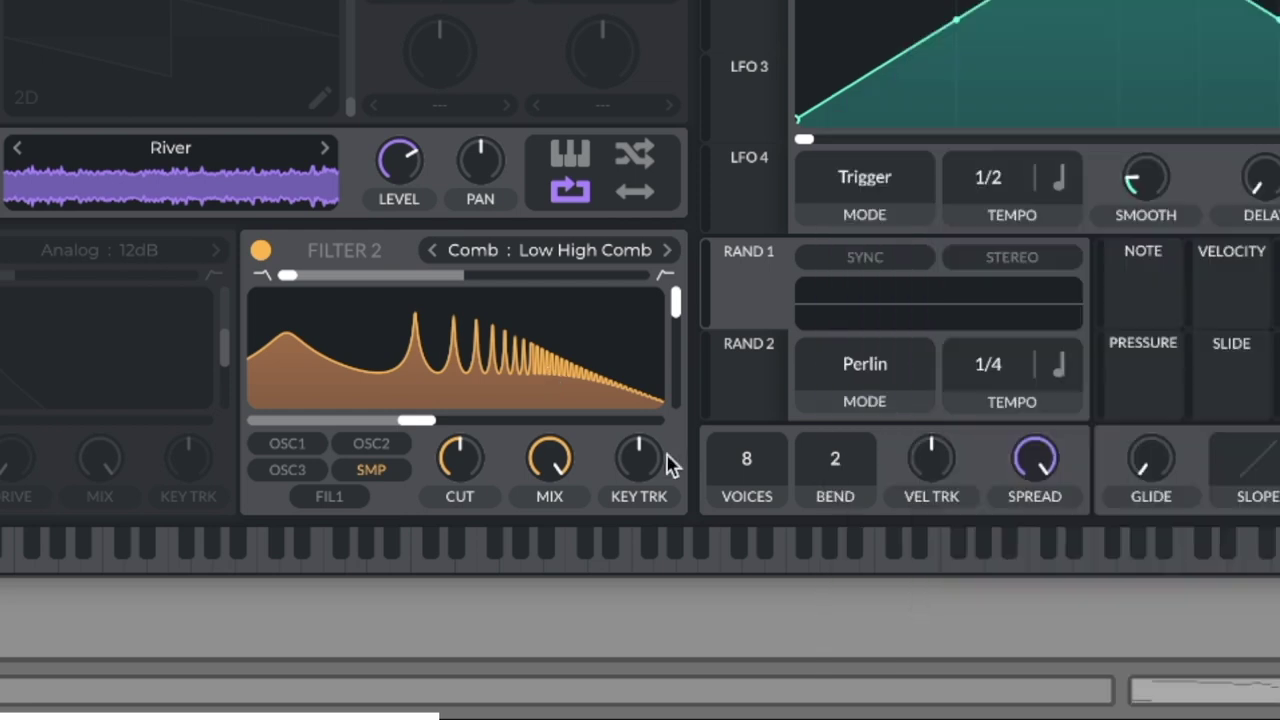
drag(666, 463, 766, 63)
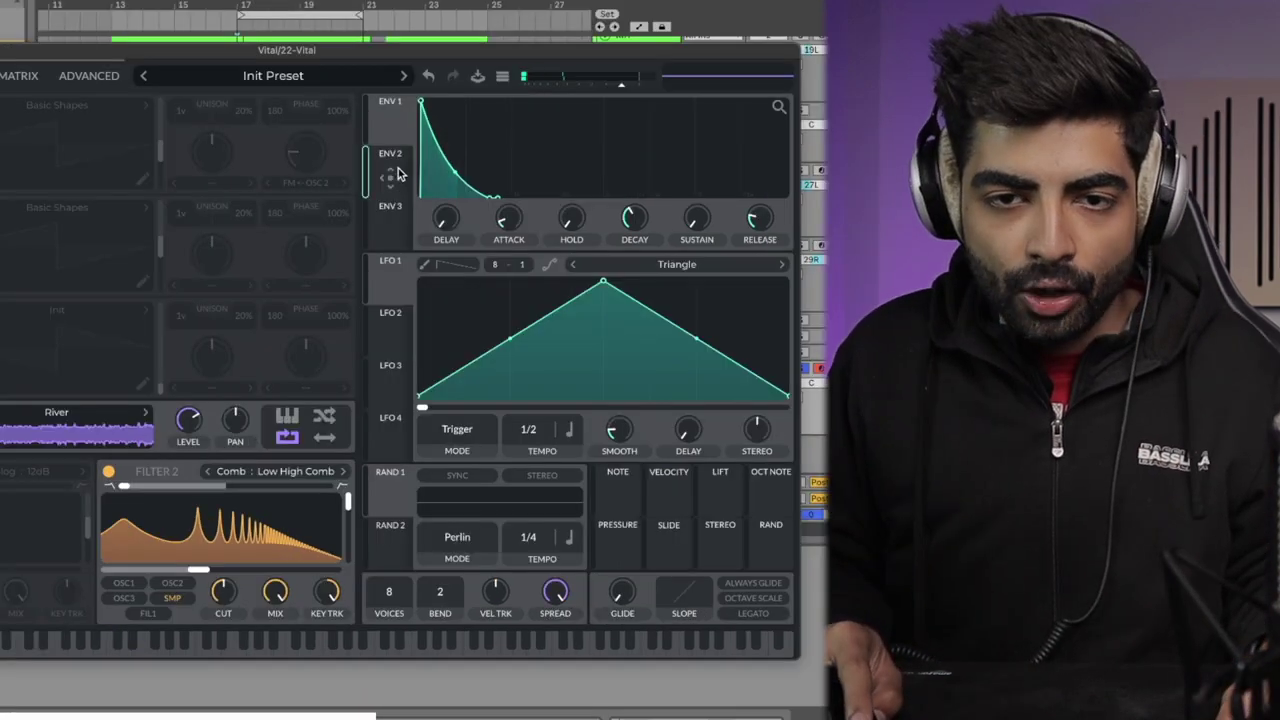
- Modulate the sampler level with envelope 2 and shape that envelope to a short decay with almost no sustain
drag(397, 174, 322, 312)
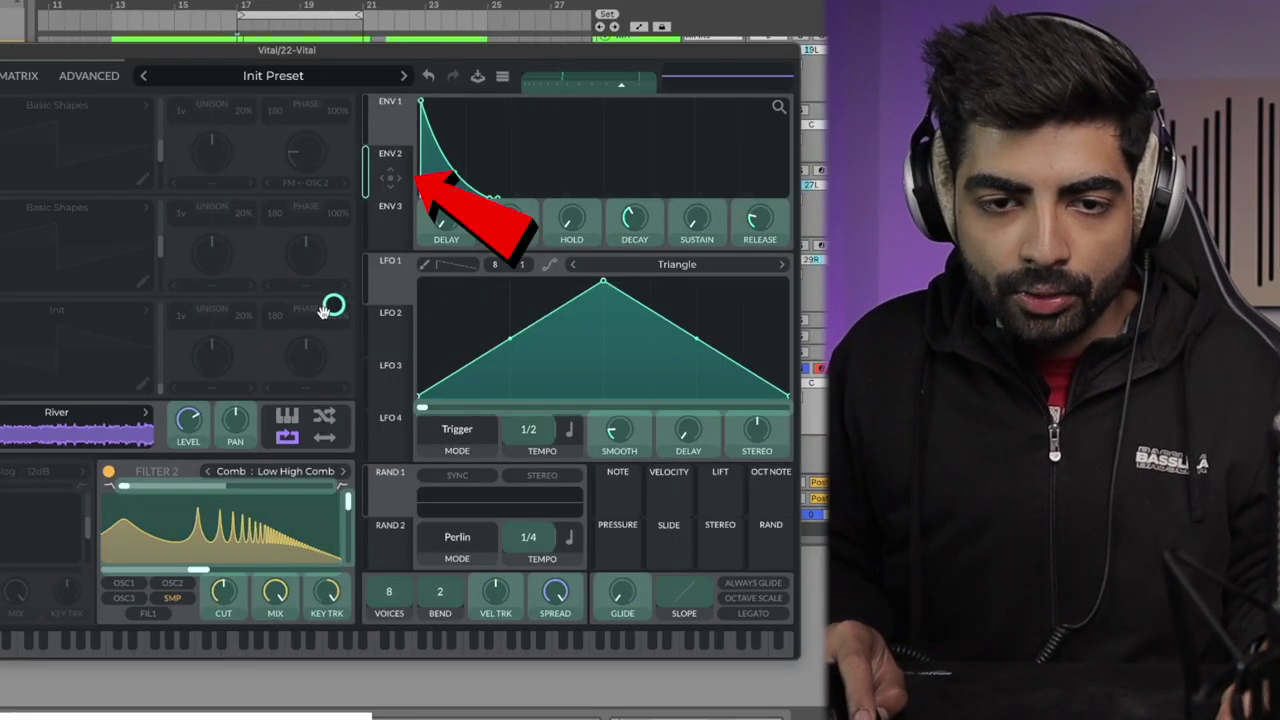
drag(188, 423, 190, 430)
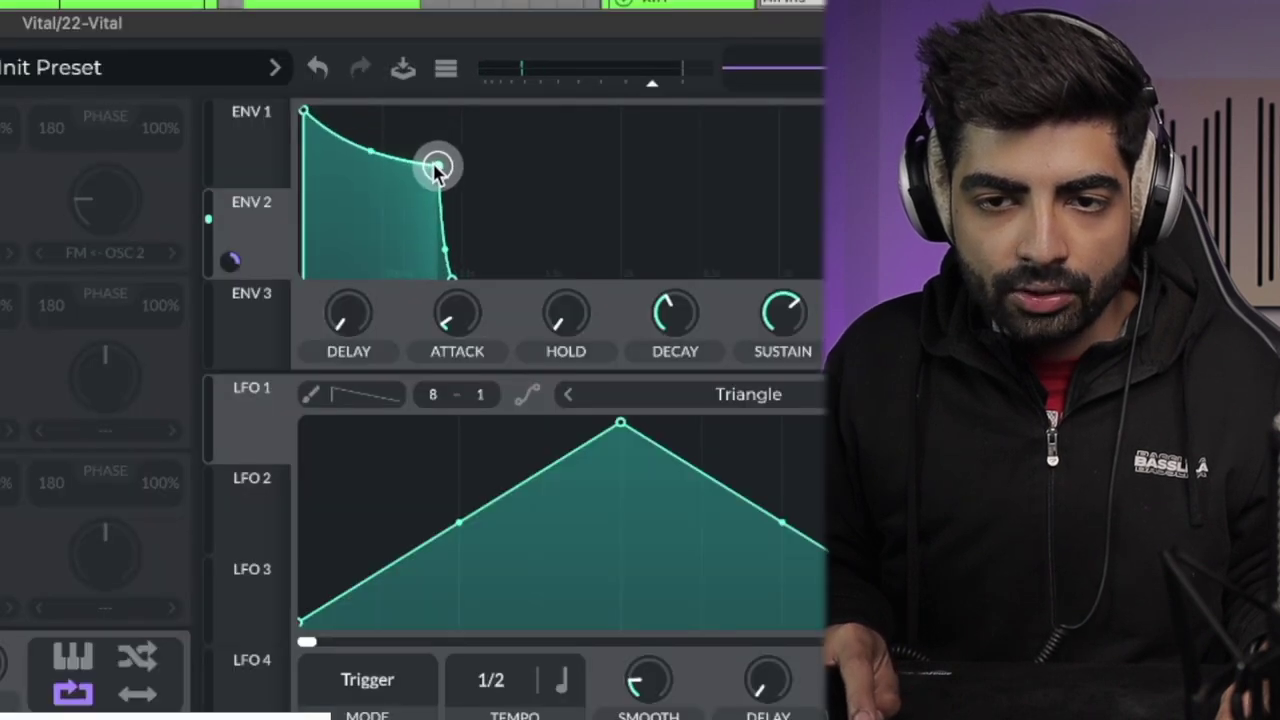
drag(434, 166, 322, 273)
drag(336, 417, 337, 413)
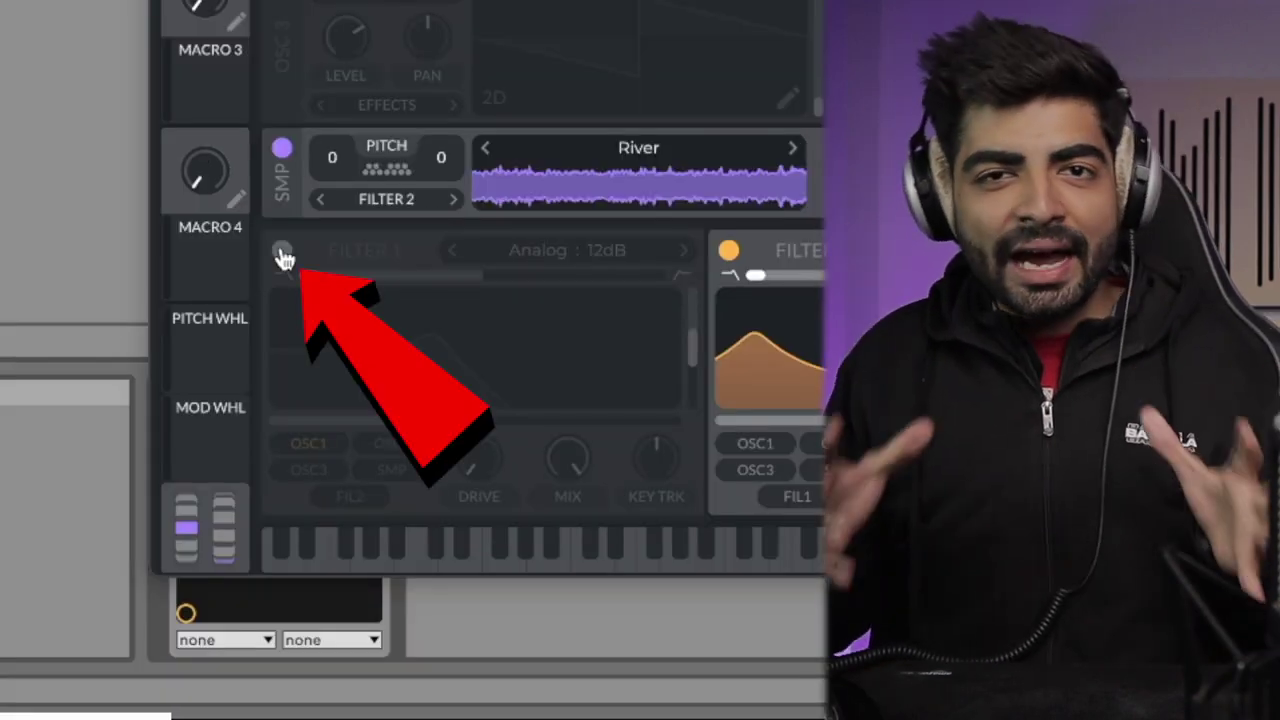
- Turn on filter 1 and lower its cutoff
click(283, 255)
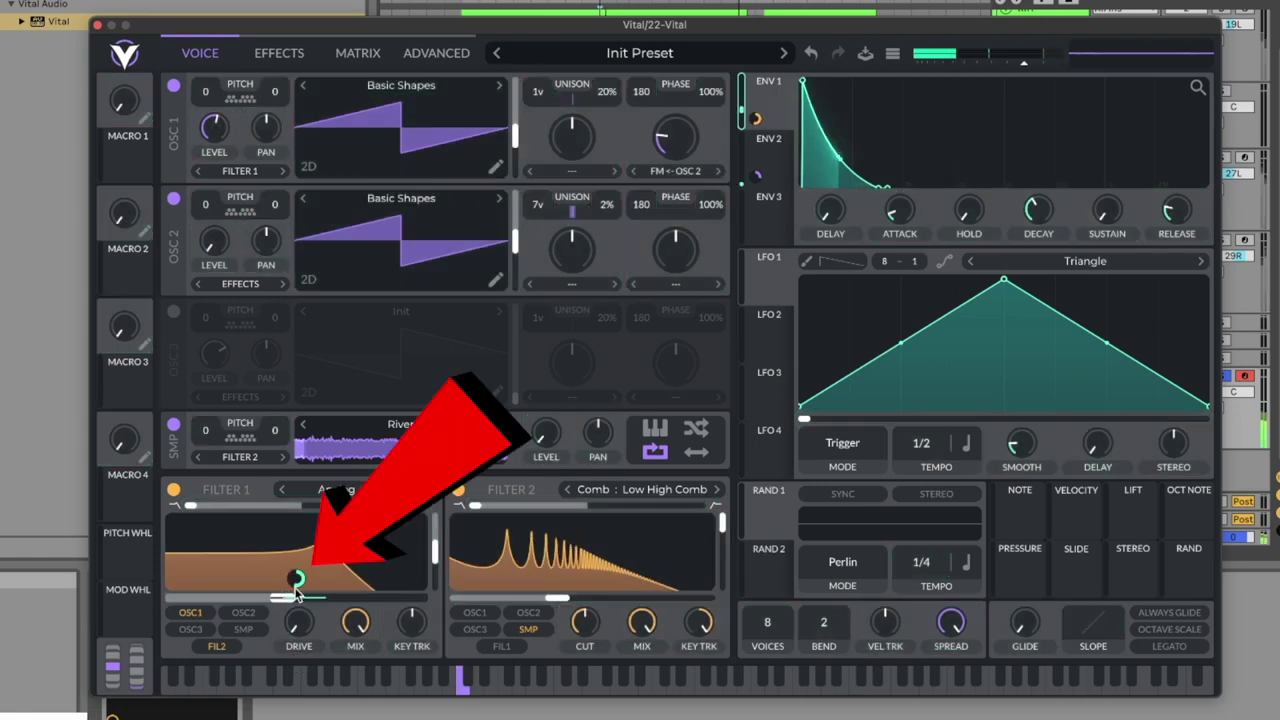
drag(283, 596, 268, 598)
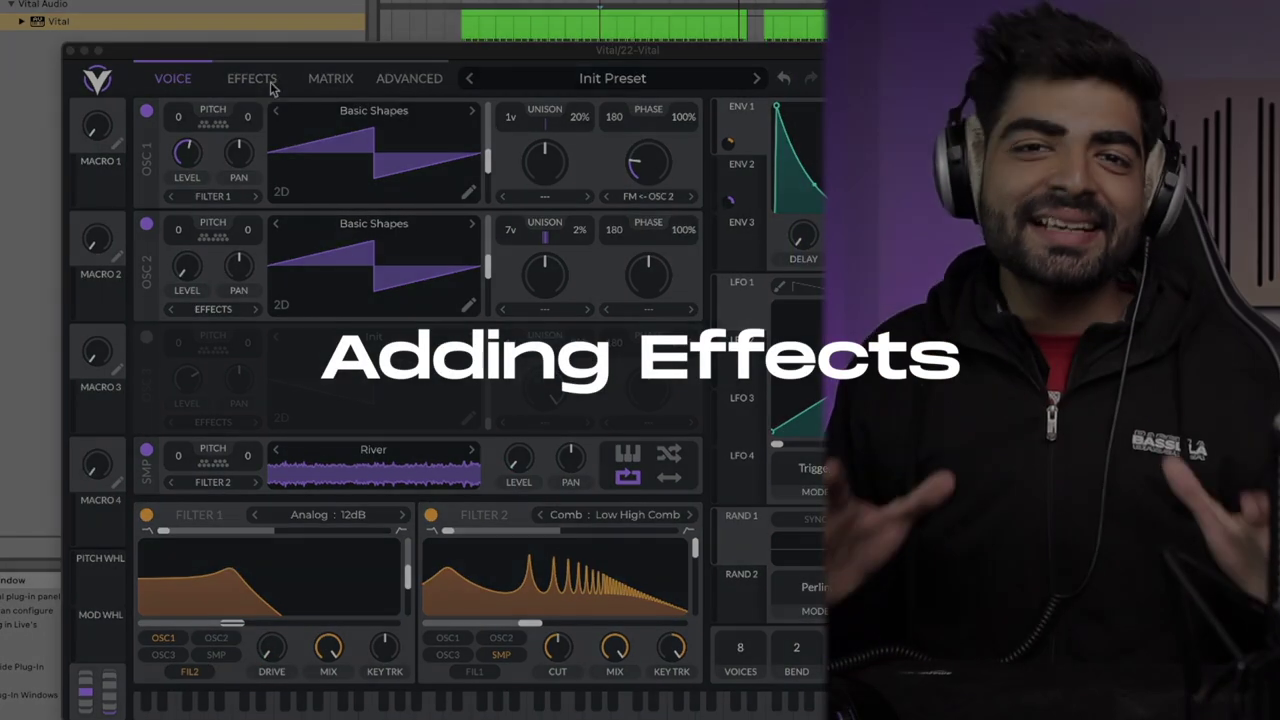
- Enable the Compressor effect and move it to the top of the effects chain
click(285, 55)
click(146, 176)
drag(190, 176, 183, 120)
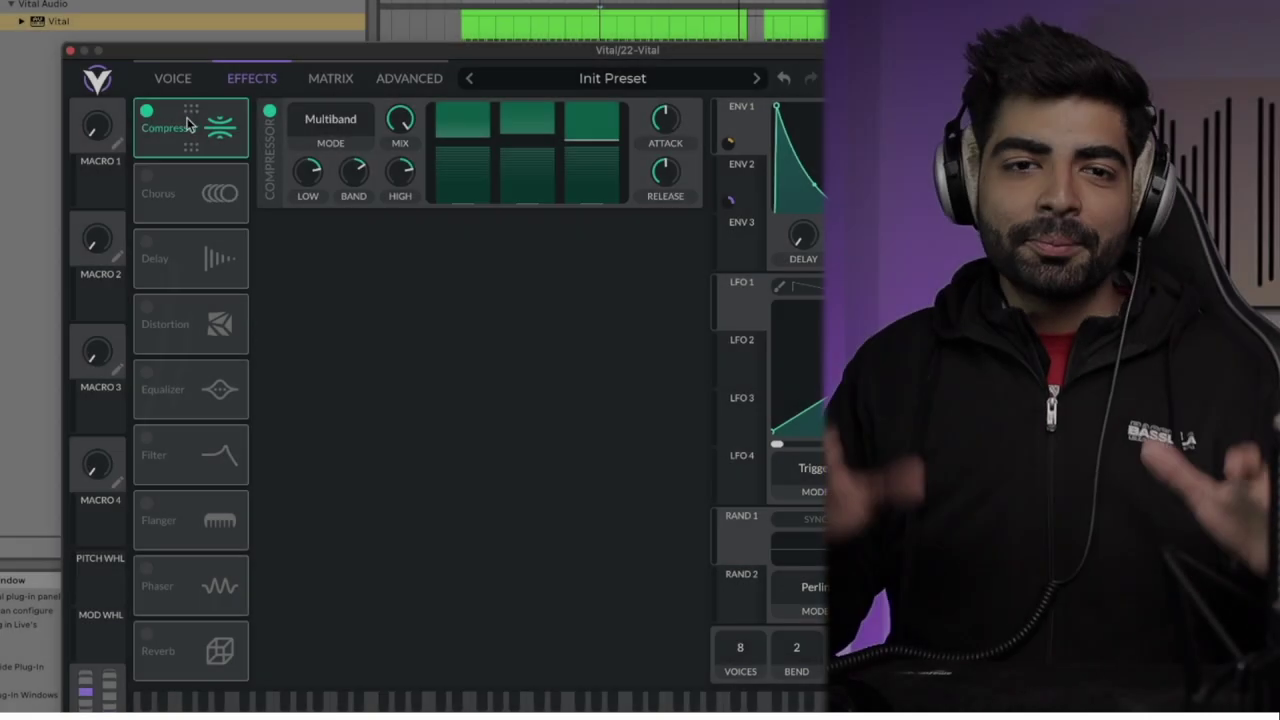
mouse_move(350, 170)
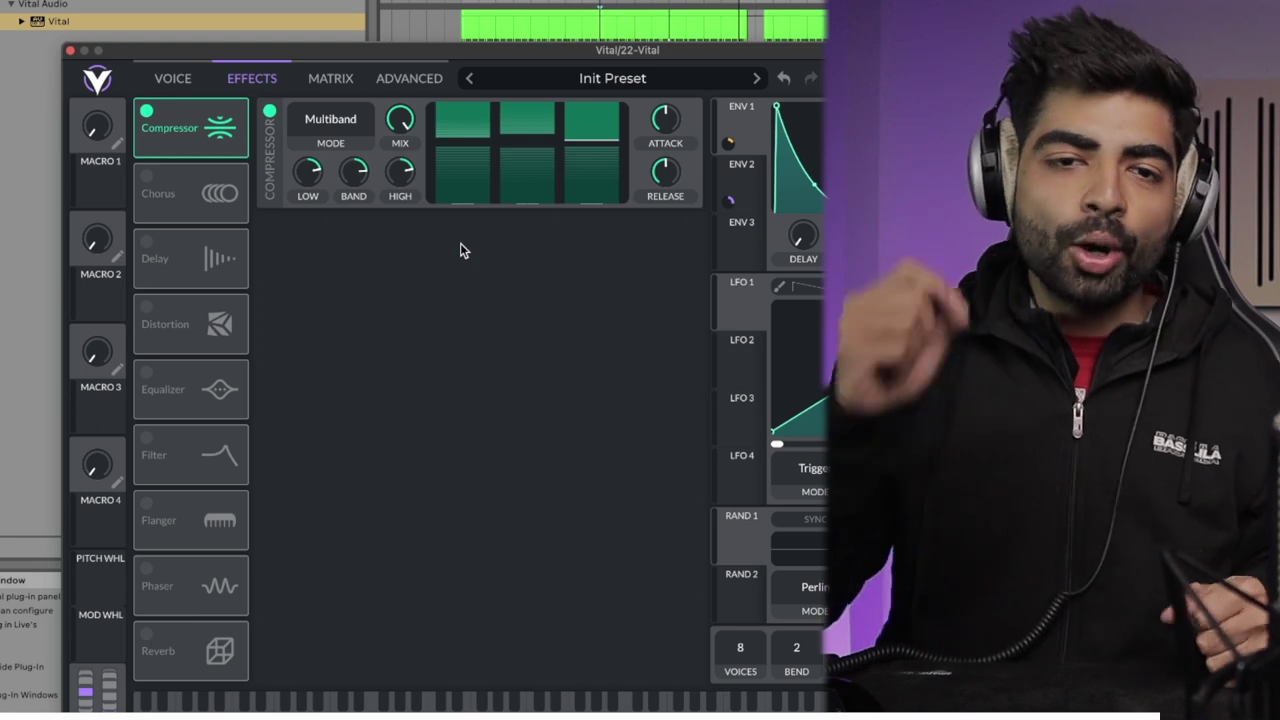
mouse_move(398, 133)
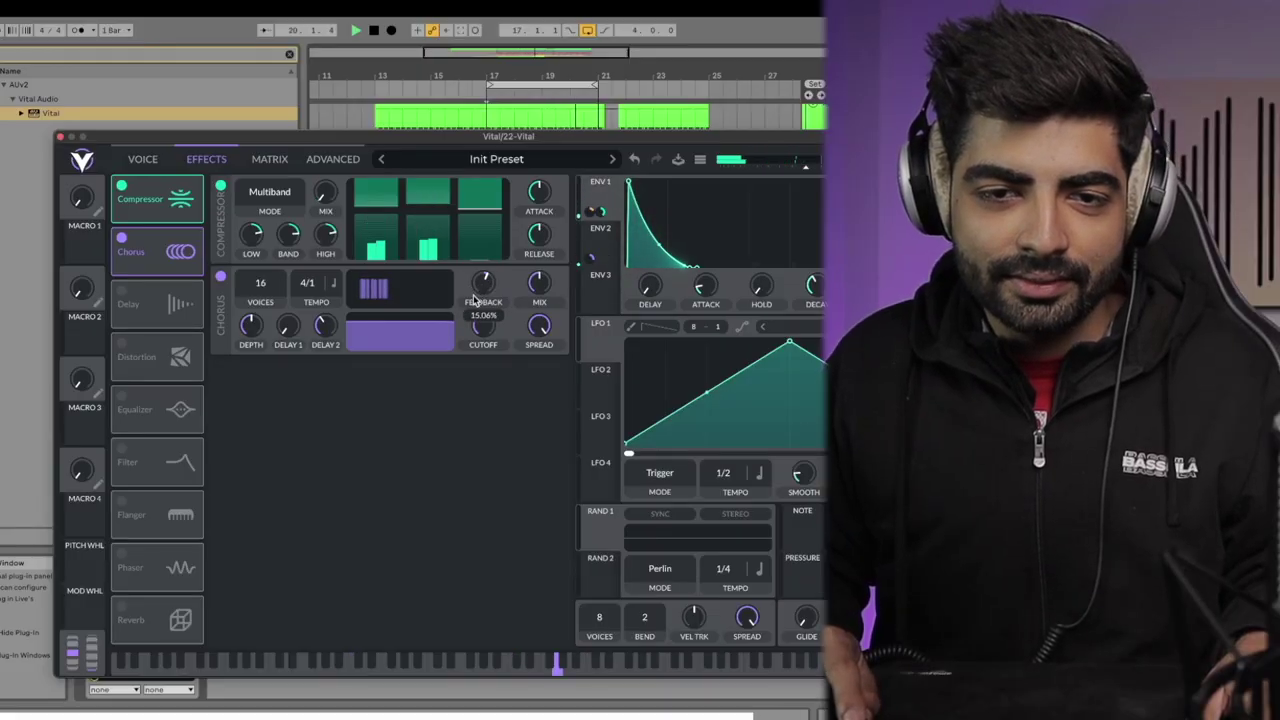
- Lower the mix of the Chorus effect
mouse_move(534, 292)
drag(534, 292, 530, 266)
drag(512, 318, 513, 320)
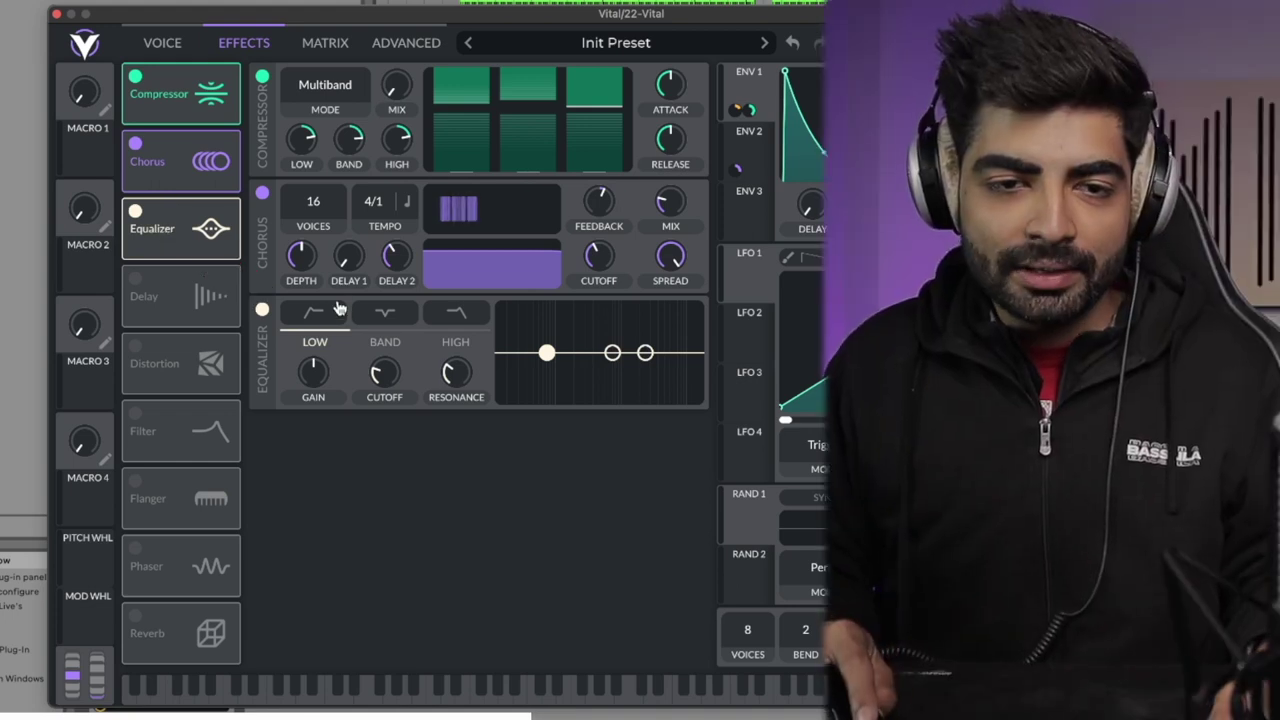
- Set the equalizer's low band to high-pass with a raised cutoff and its high band to low-pass
click(318, 310)
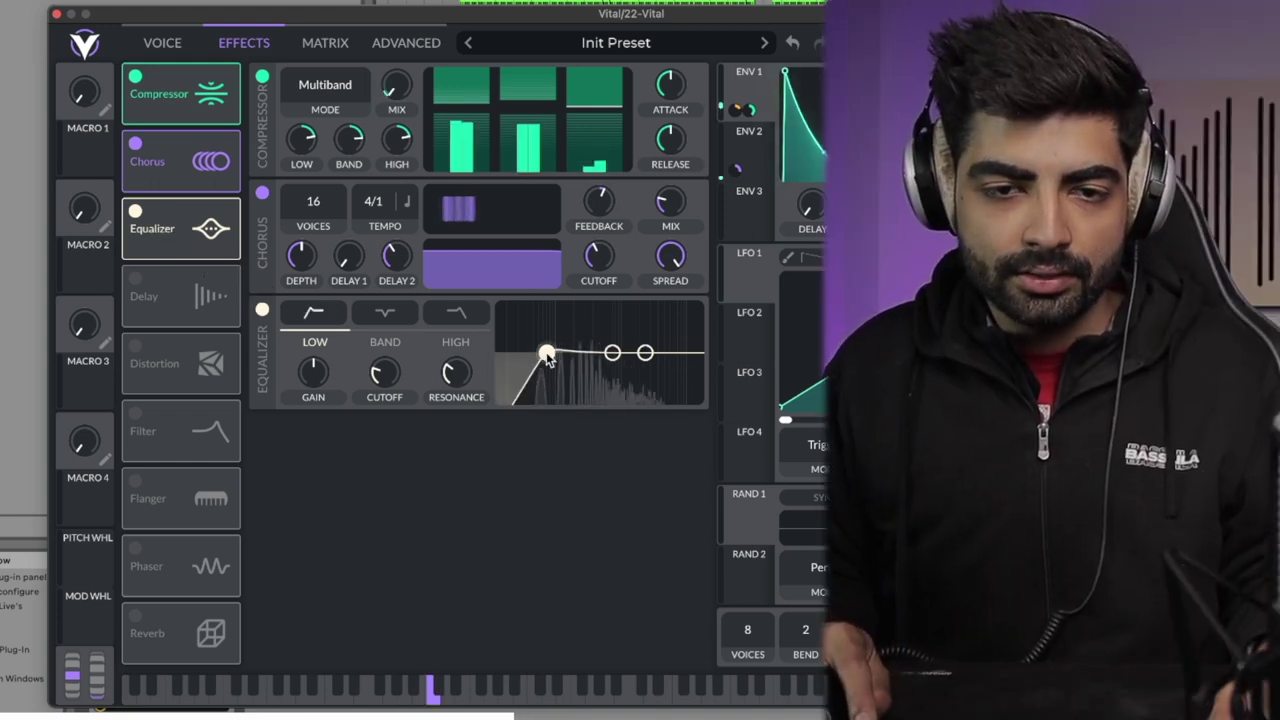
drag(547, 354, 566, 359)
click(478, 318)
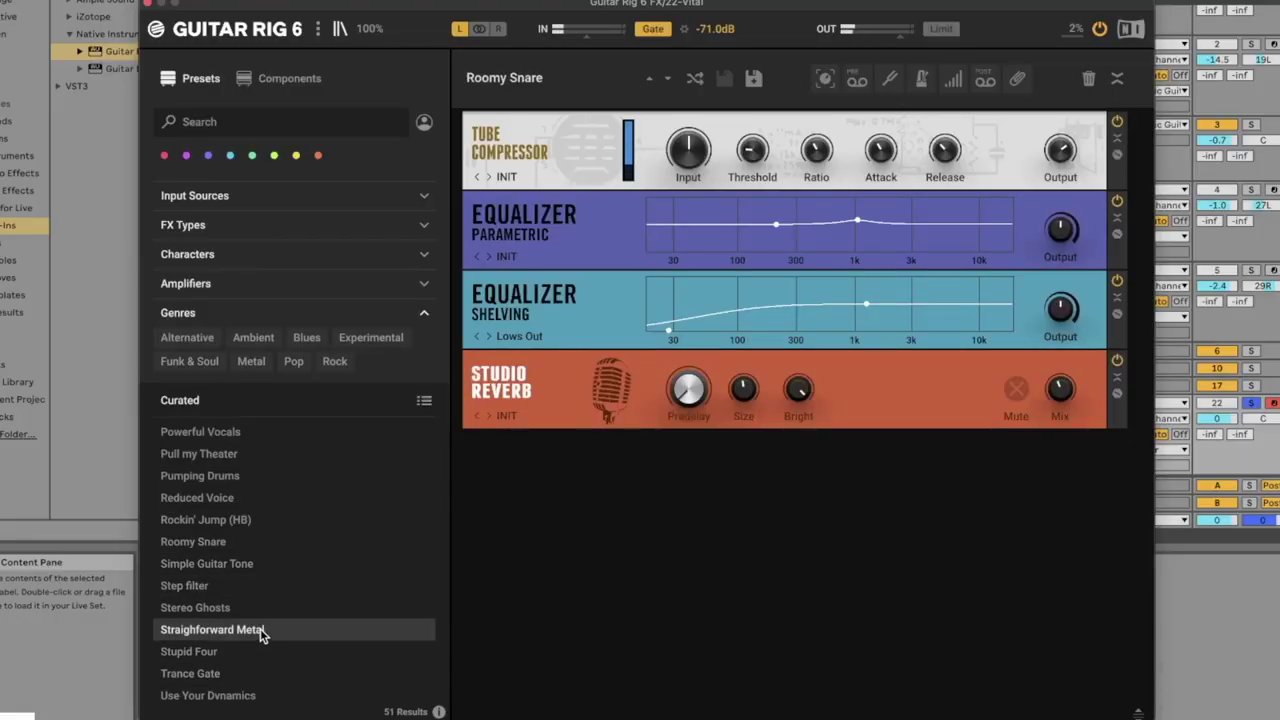
- Load the Straighforward Metal preset in Guitar Rig 6 and close its plug-in window
click(262, 631)
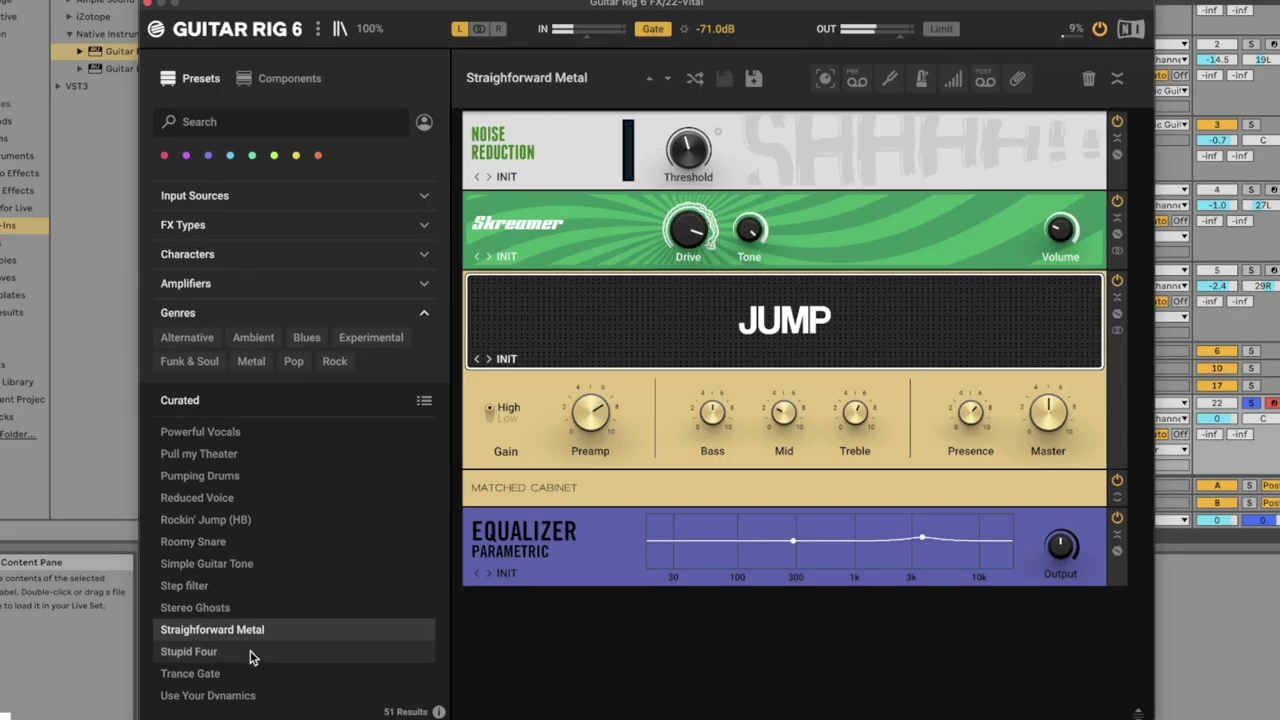
click(148, 6)
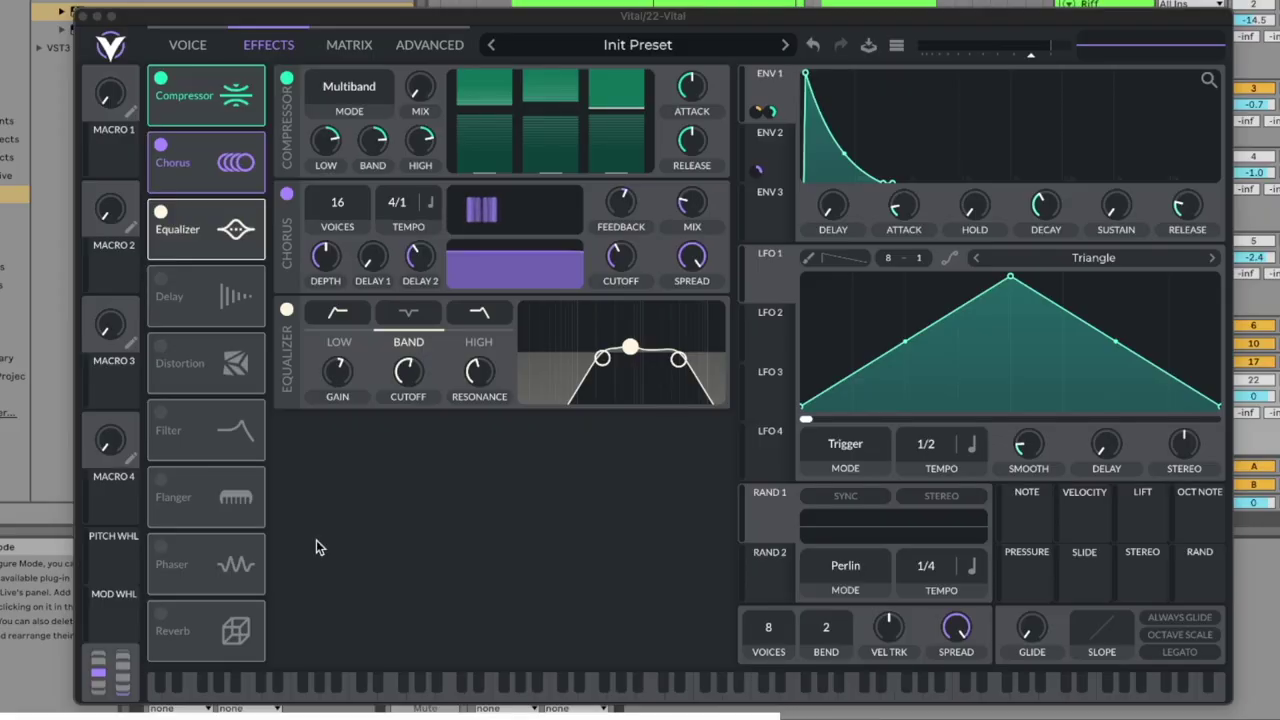
- Add Pitch Wheel to the Vital device's configured parameters and show its automation on the 22 Vital track
click(190, 618)
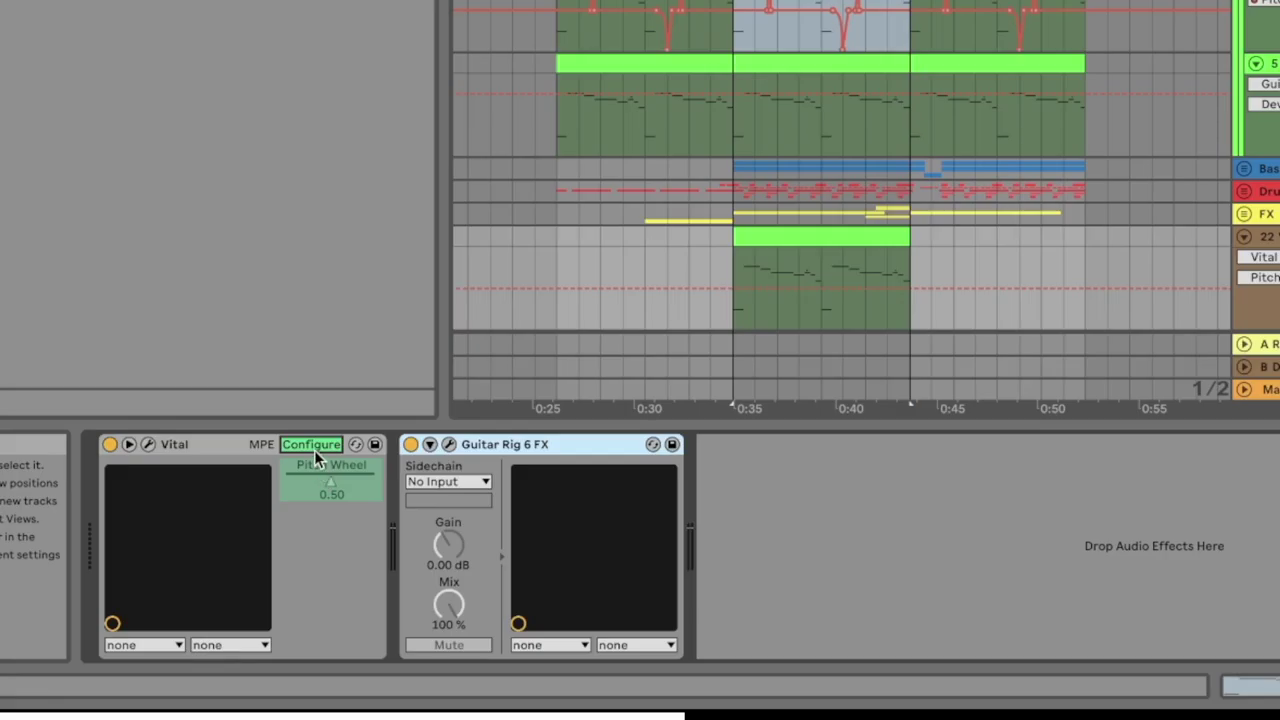
right_click(313, 477)
click(345, 492)
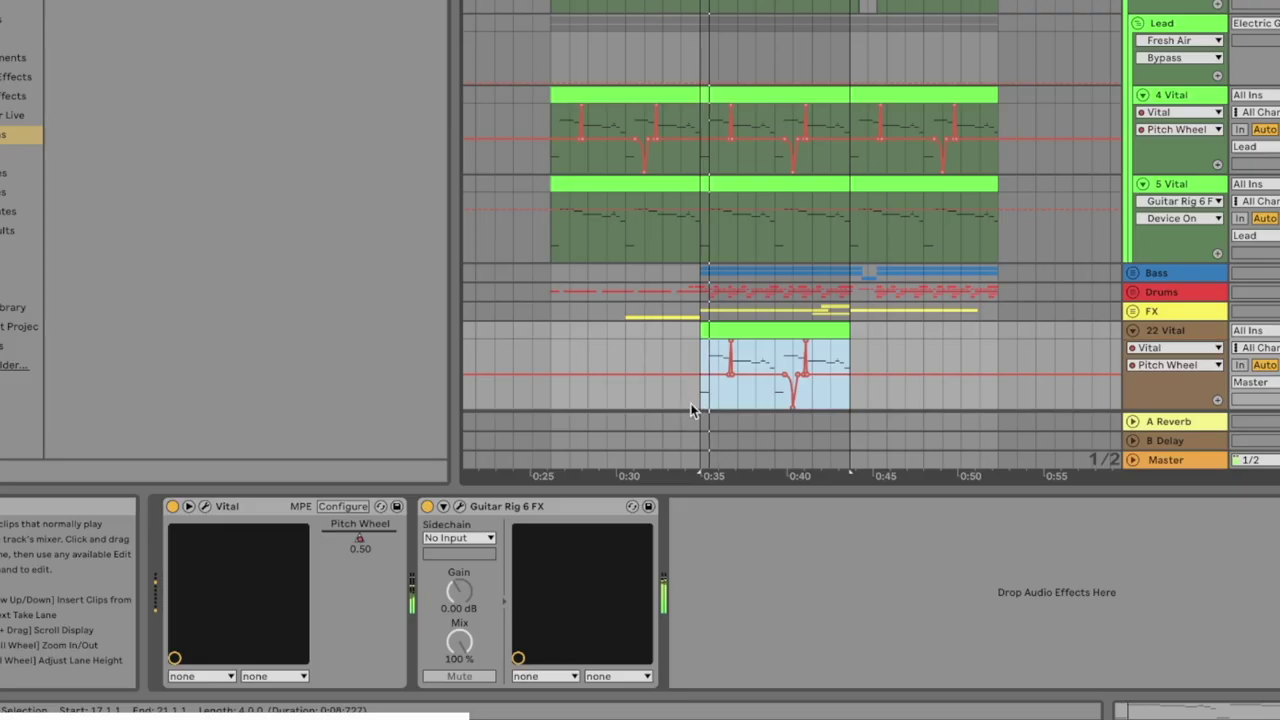
- Set the insert marker at the start of the 22 Vital clip and open the Vital plug-in window
click(701, 403)
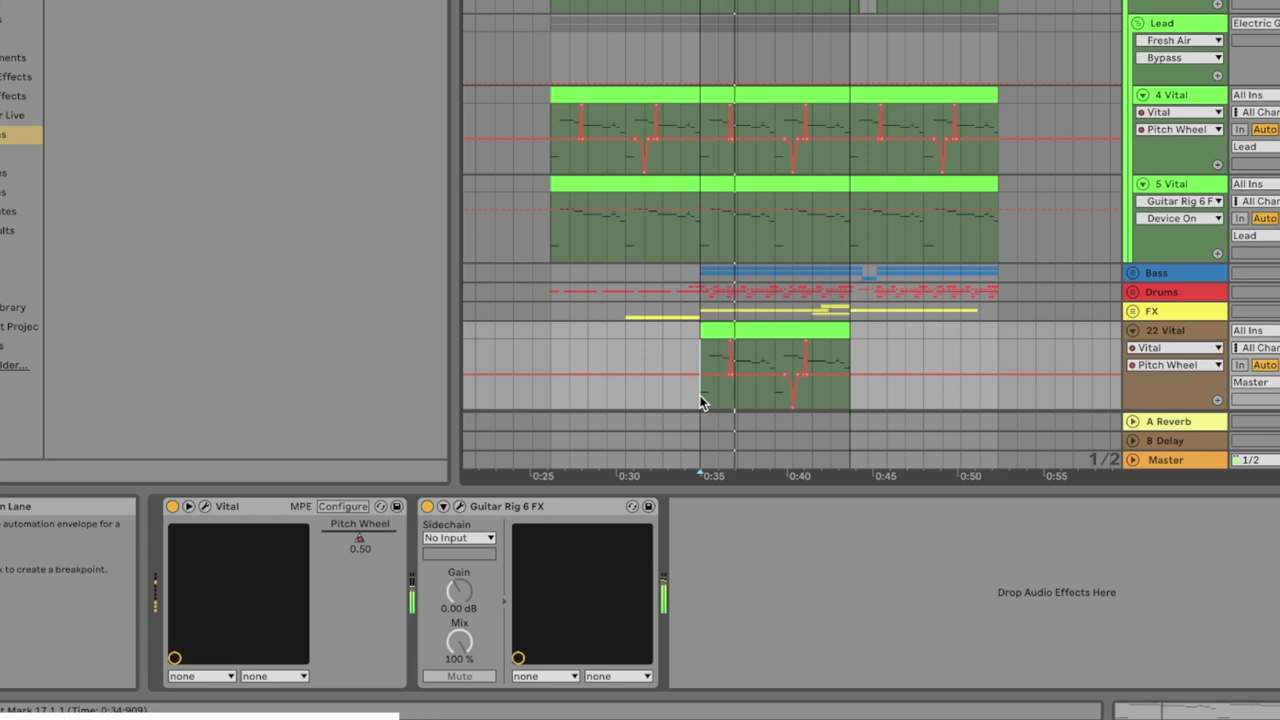
click(206, 506)
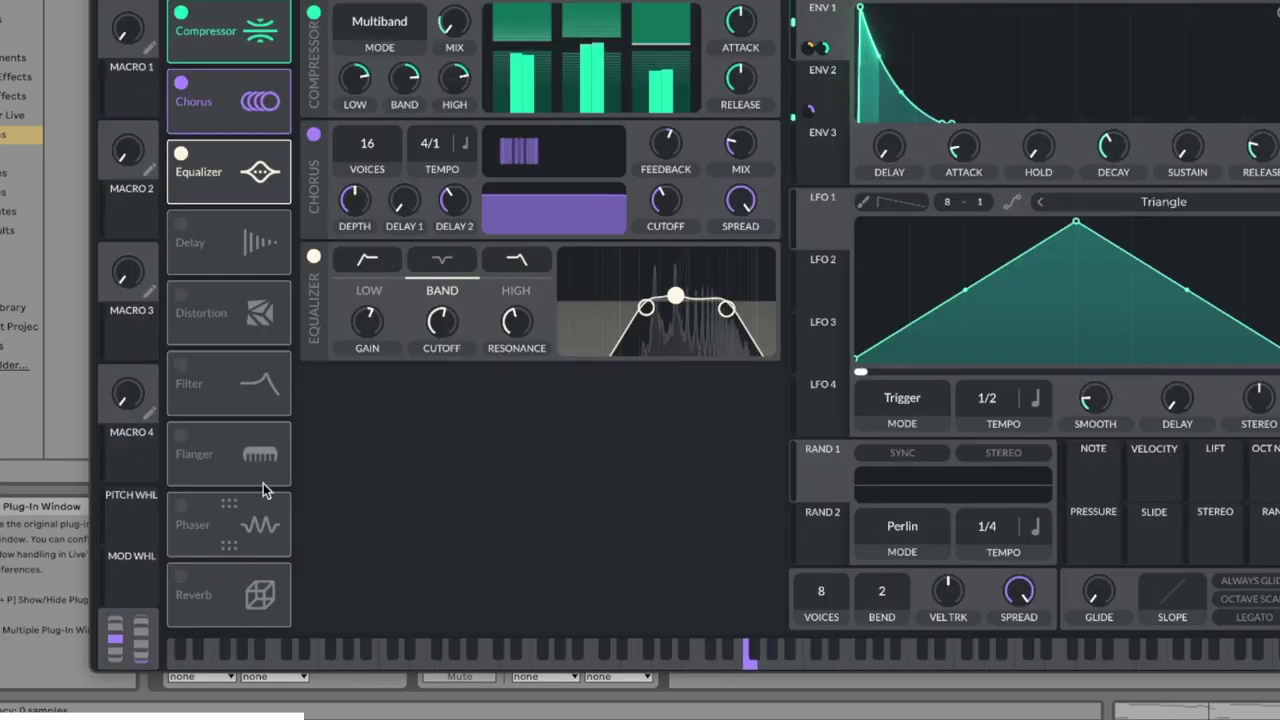
key(ctrl+alt+p)
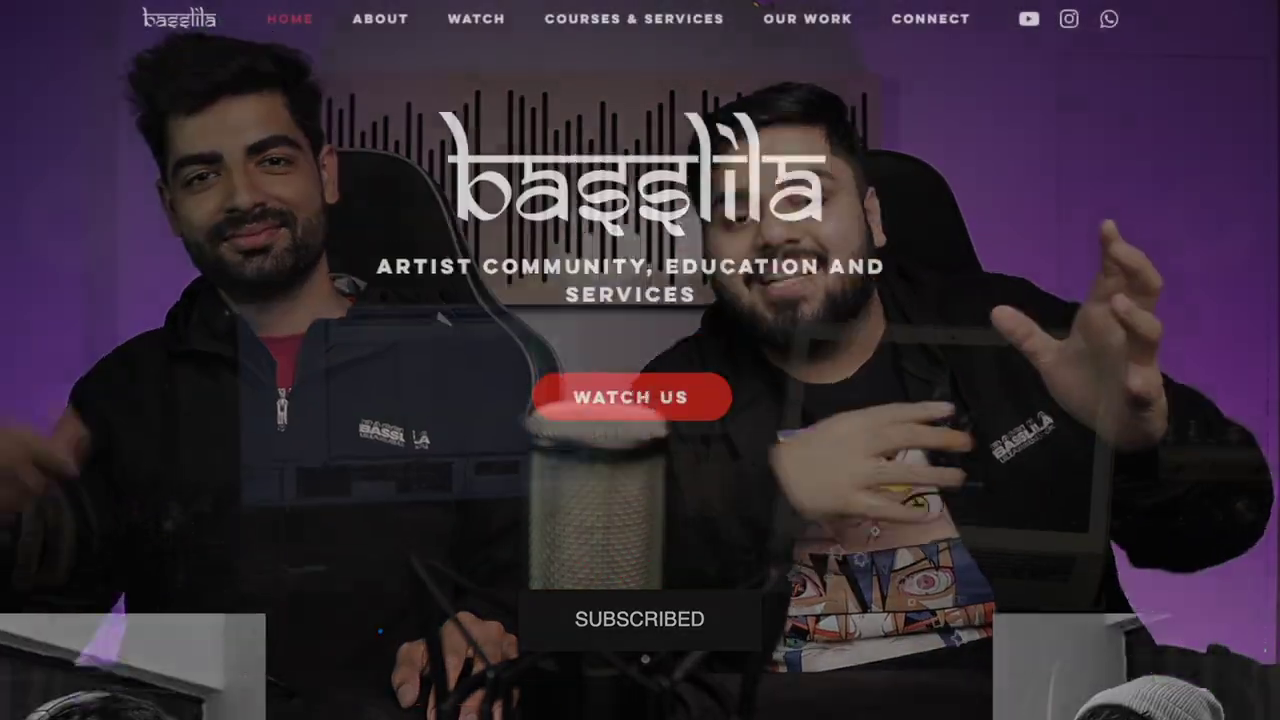
scroll(1249, 153, down, 15)
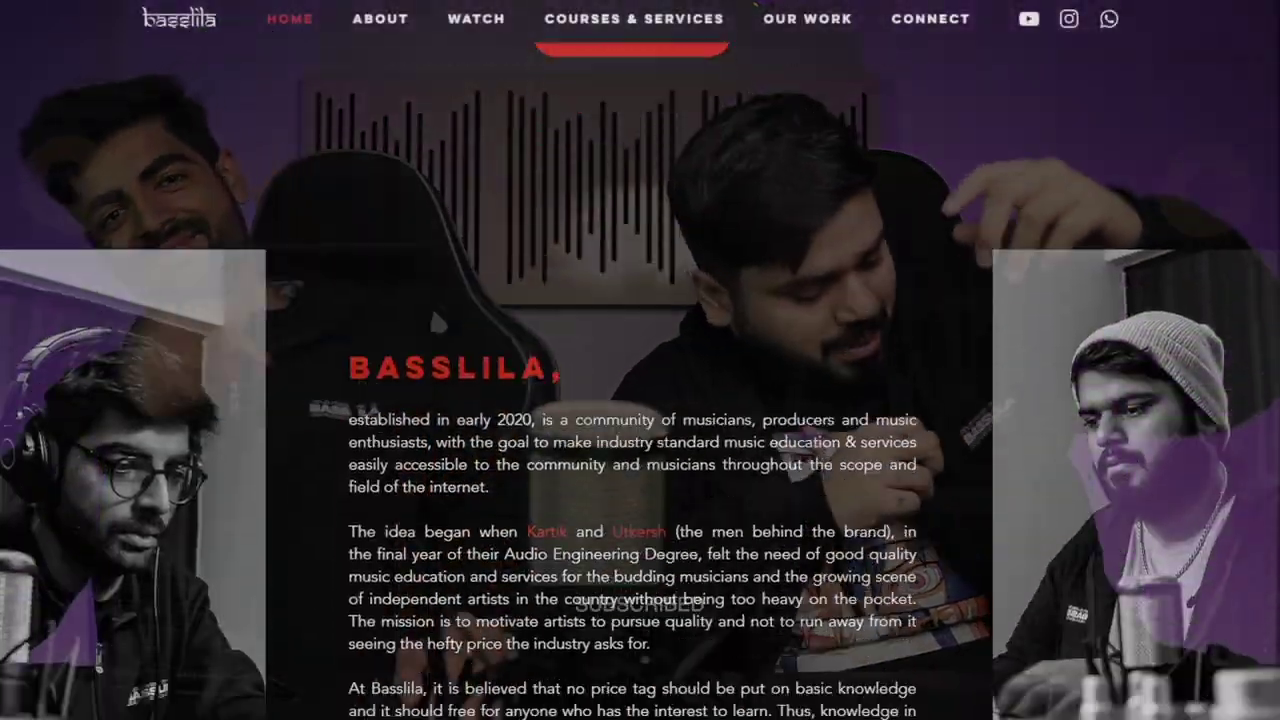
scroll(640, 400, down, 15)
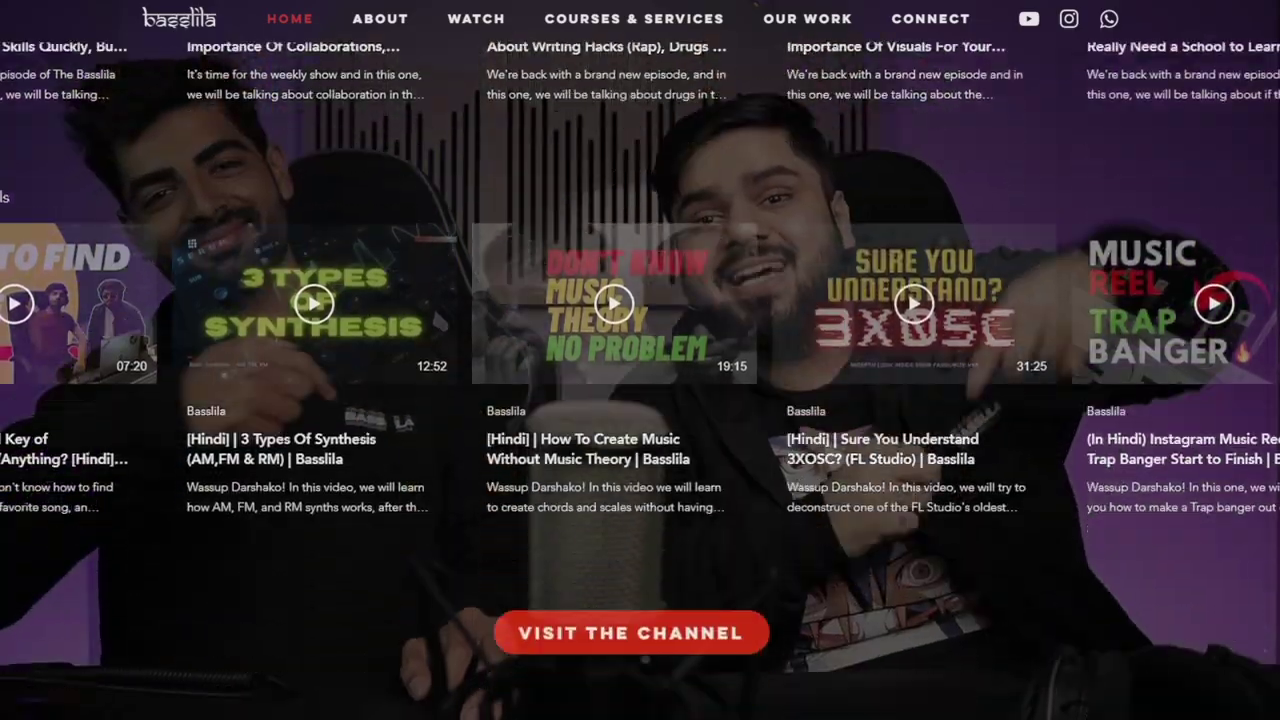